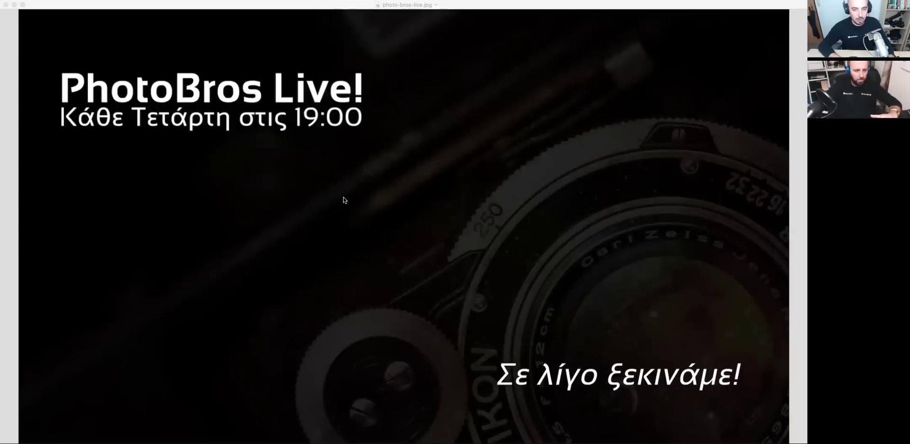
Switch from the PhotoBros Live title card in Preview to the teachme.gr homepage in Chrome.
key(super+Tab)
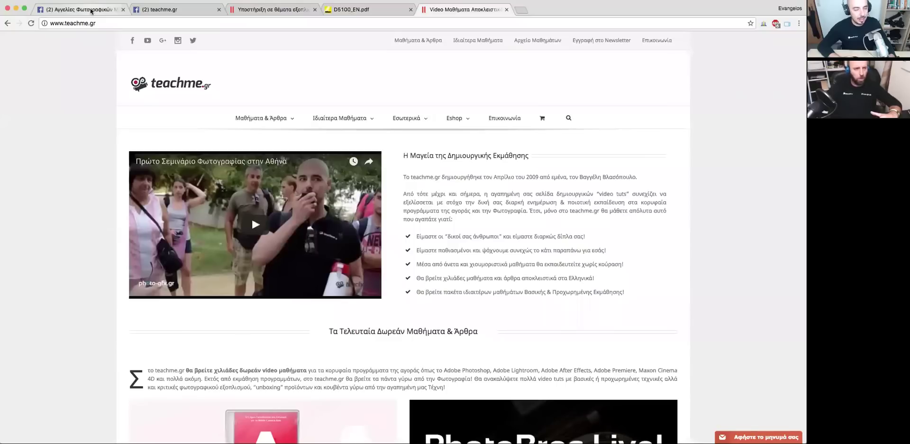
View the Facebook camera-and-equipment classifieds group page, then return to Photoshop.
click(91, 11)
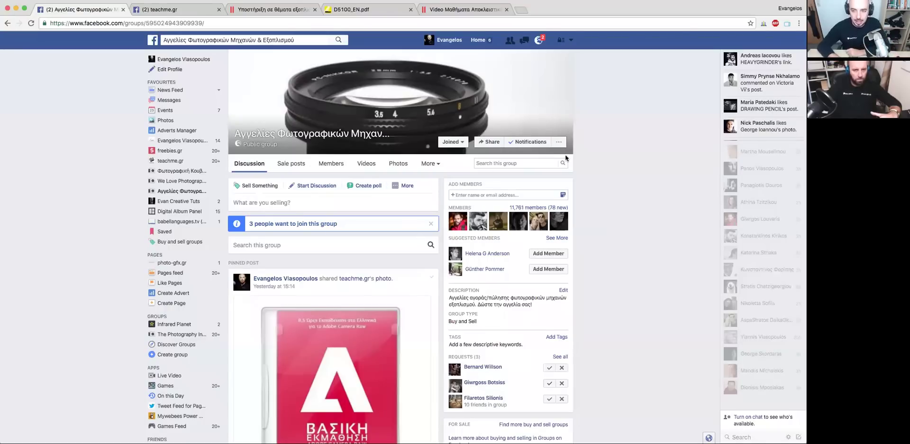
key(super+Tab)
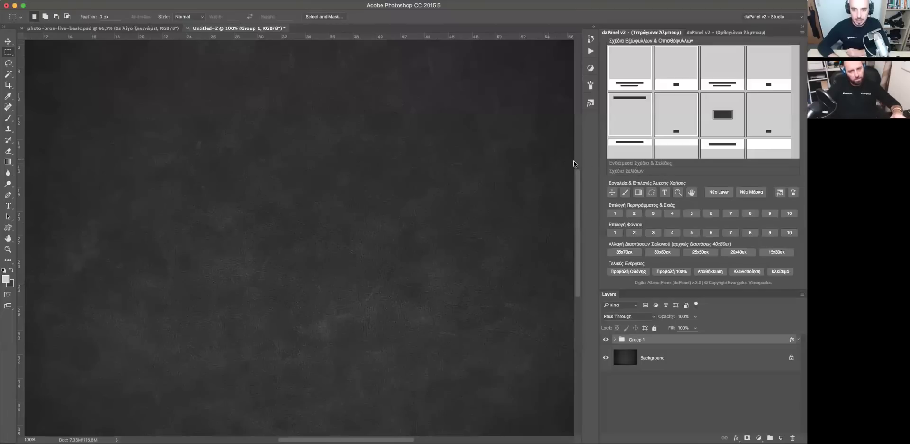
Expand Group 1 and make the 'more pixels' 16-megapixel DSLR post visible.
click(615, 339)
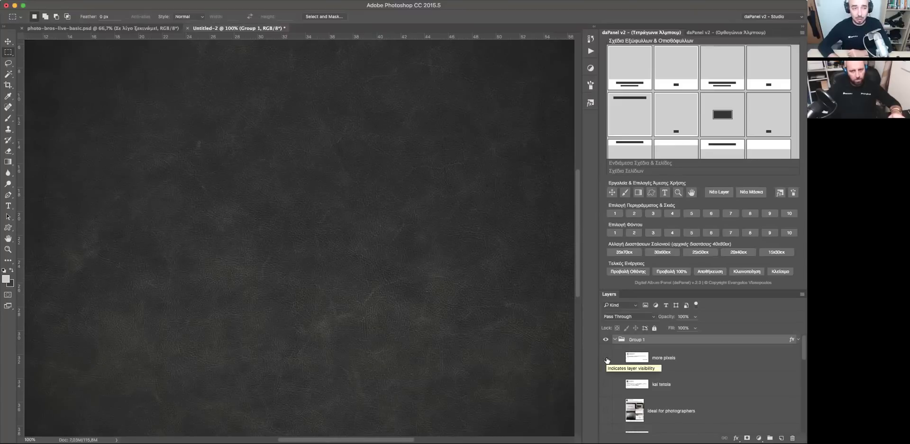
click(606, 358)
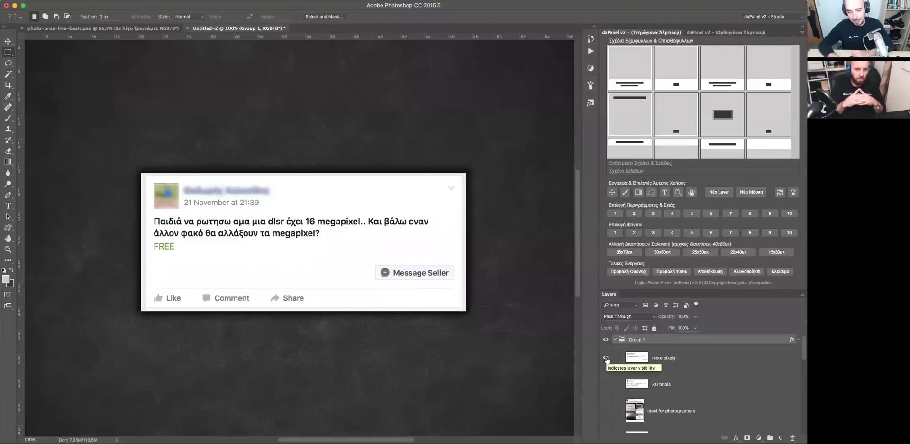
Hide the 'more pixels' post and show the 'kai tetoia' NIKON D3200 lens question.
click(606, 358)
click(606, 385)
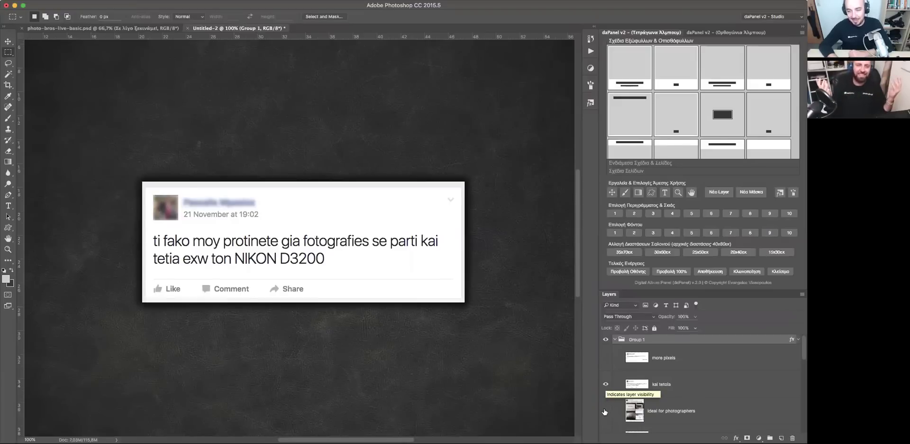
Hide 'kai tetoia' and show the 'ideal for photographers' MacBook Pro 13" 850€ post.
click(605, 384)
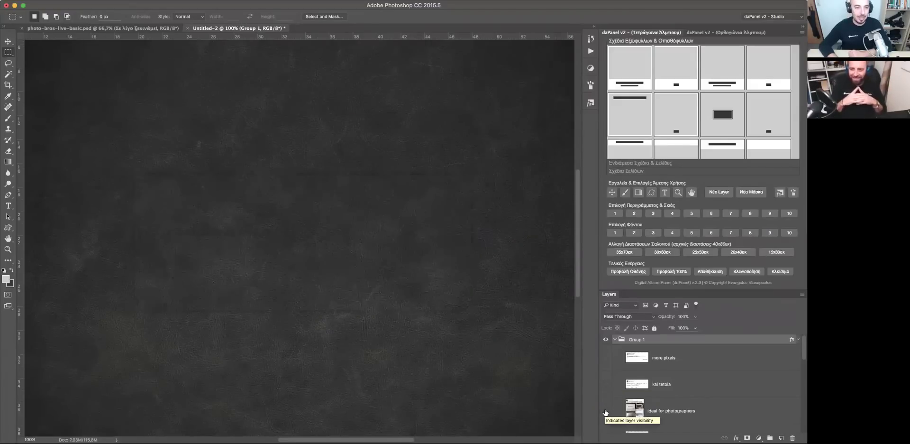
click(605, 410)
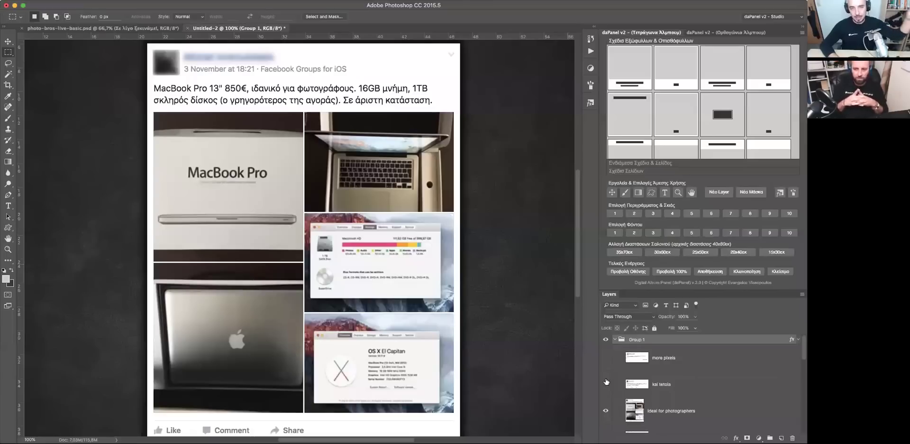
Show the Pataria post requesting a Sony a7 battery grip in place of the MacBook post.
scroll(606, 381, down, 2)
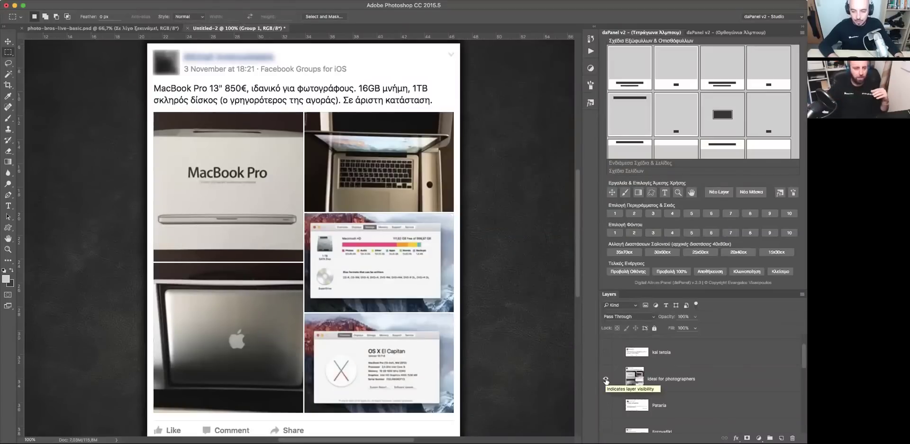
alt+click(606, 406)
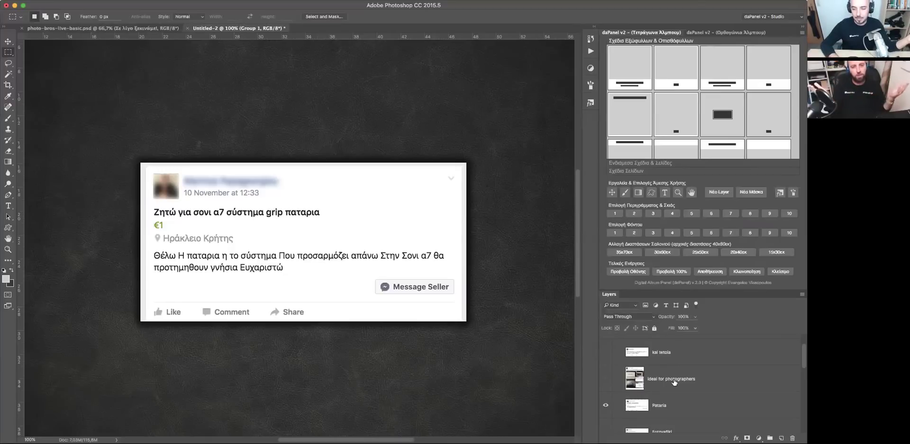
Hide the Pataria battery-grip post, leaving the €100 camera-price post showing.
scroll(663, 382, down, 1)
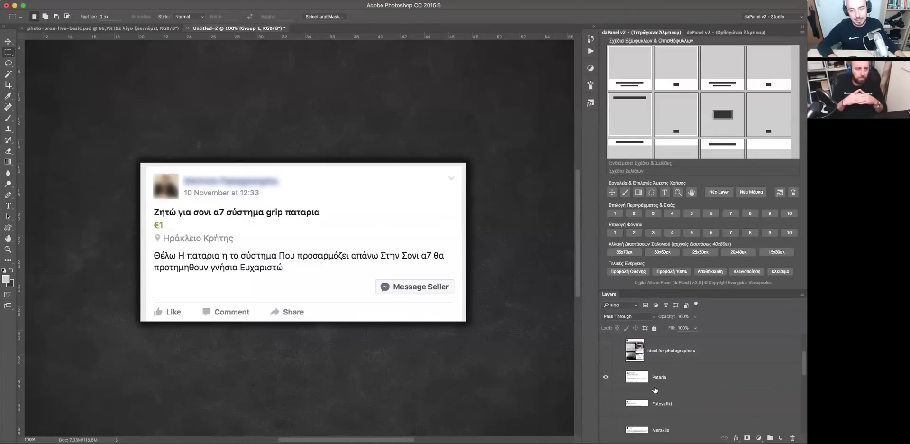
click(606, 380)
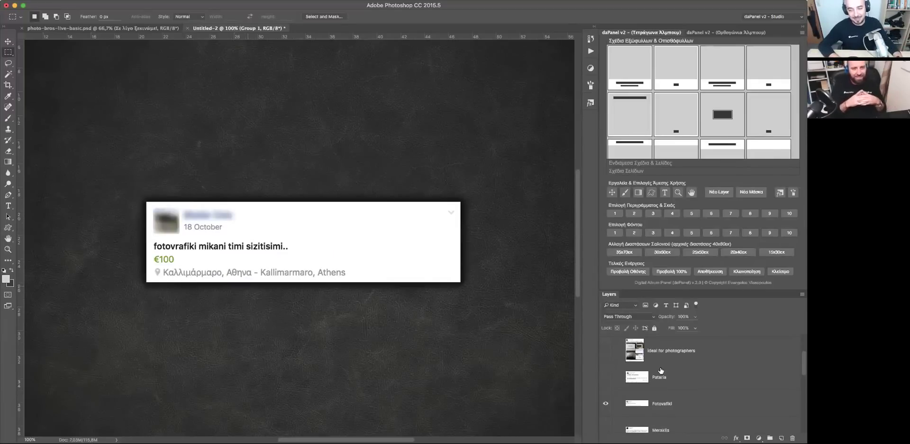
Turn off the Fotovafiki layer's visibility so its white post card disappears.
scroll(606, 379, down, 1)
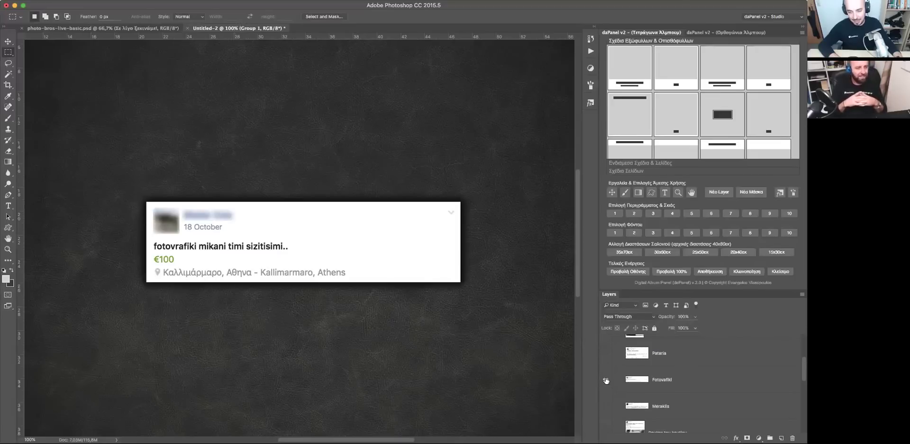
click(605, 380)
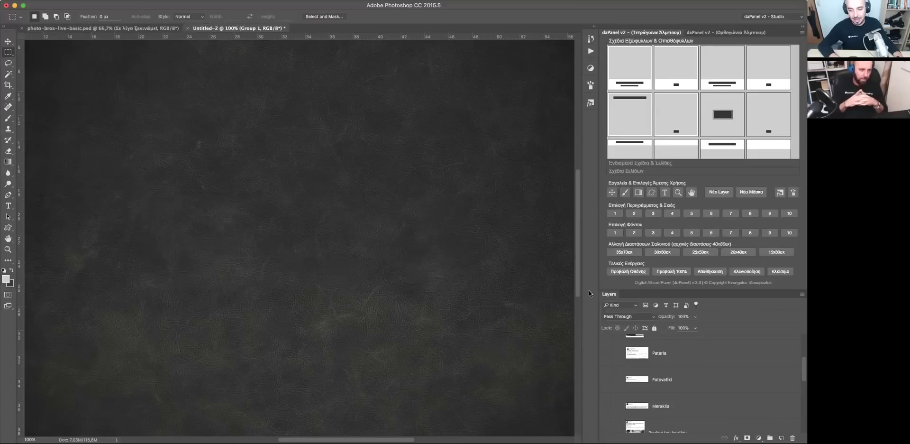
Show the Meraklis post offering to swap a Helios 44 lens.
click(607, 405)
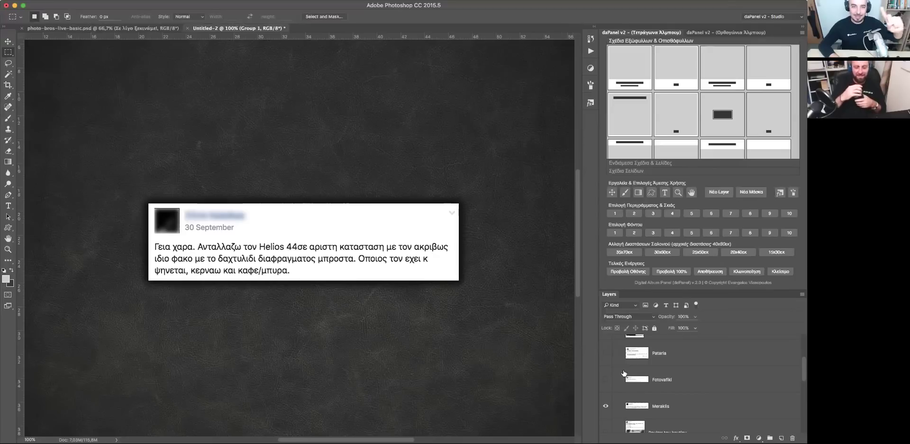
scroll(611, 370, down, 2)
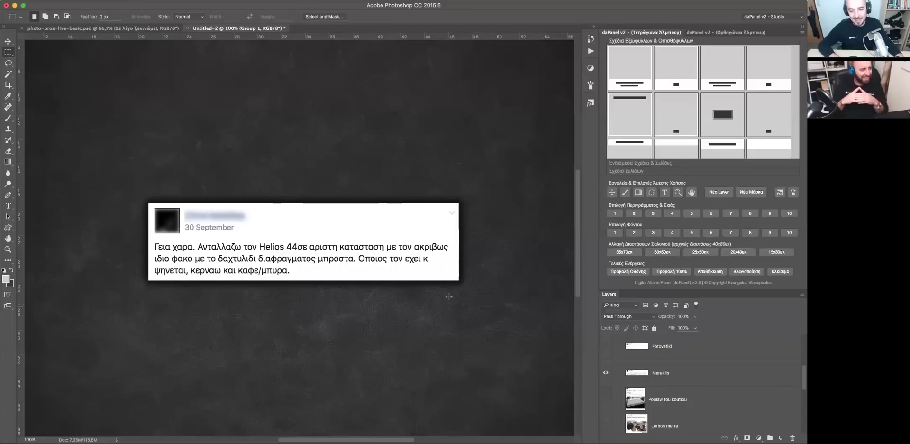
Swap the Helios lens post for the €2,150 MacBook Pro 15.4" post, then hide it too.
click(605, 373)
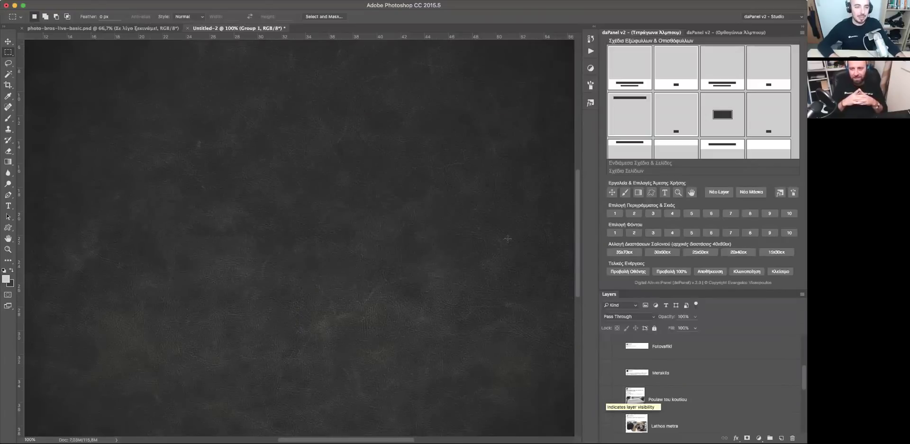
click(606, 399)
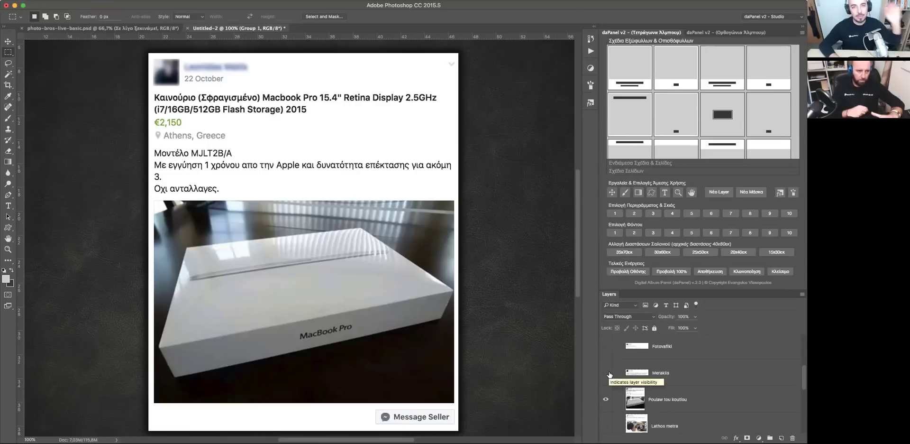
scroll(636, 400, down, 1)
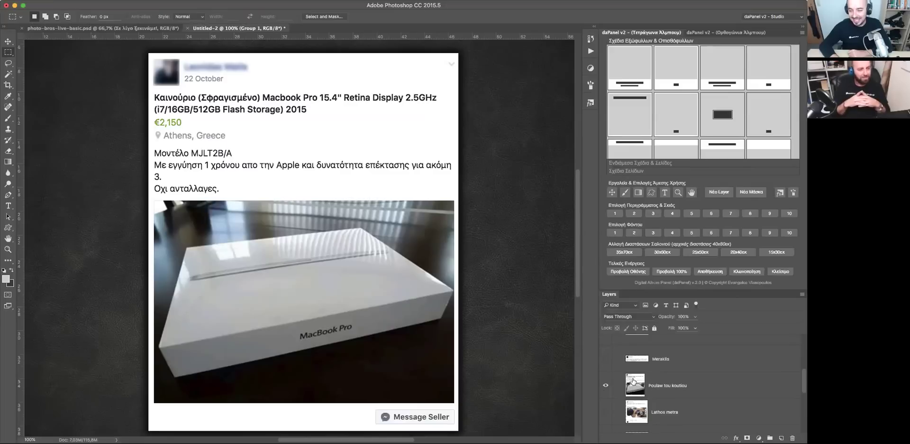
click(605, 387)
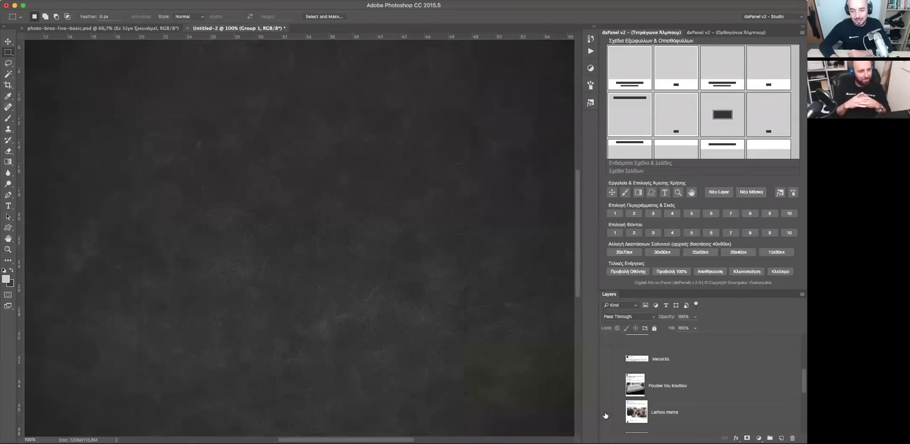
Turn on the Lathos metra €25 camera-bag post, then hide it again.
click(606, 413)
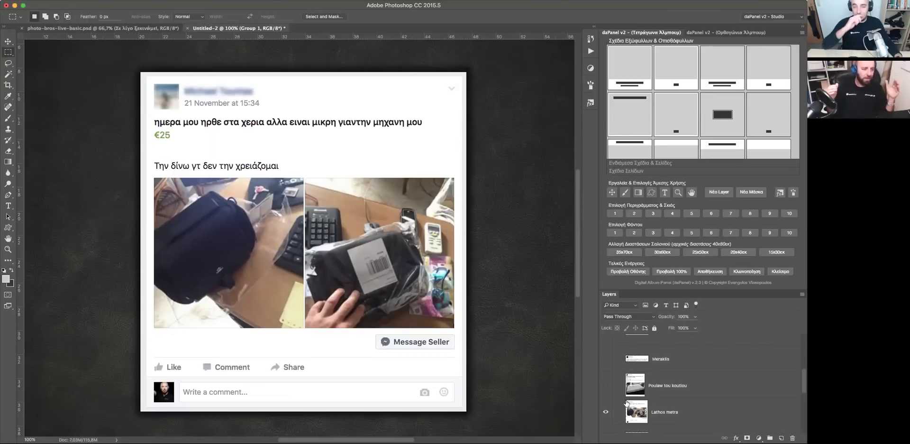
scroll(627, 403, down, 2)
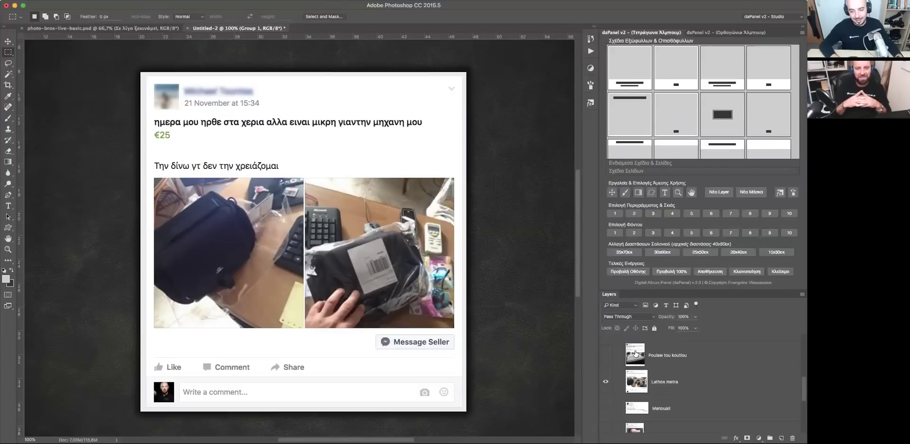
click(605, 381)
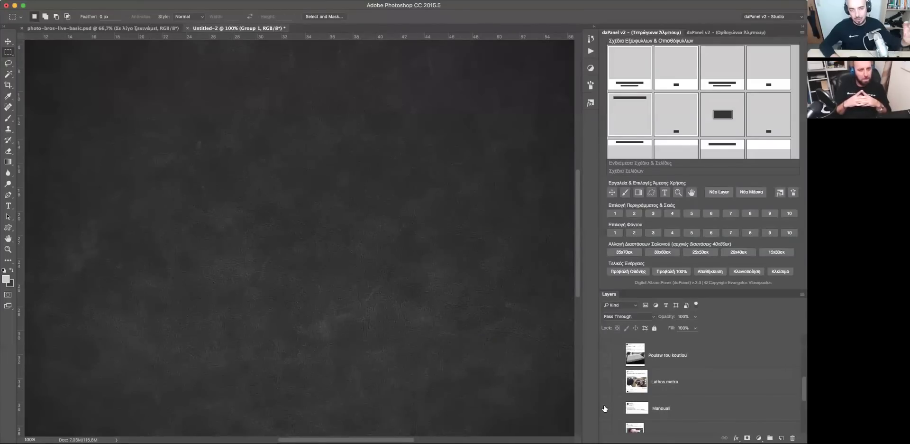
Show the Manouali layer's €1 D5100 manual request post, then switch to Chrome.
click(605, 408)
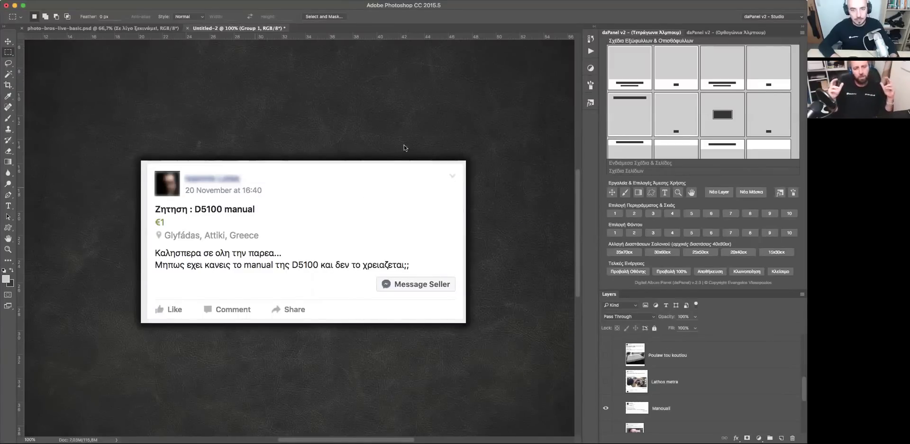
key(super+Tab)
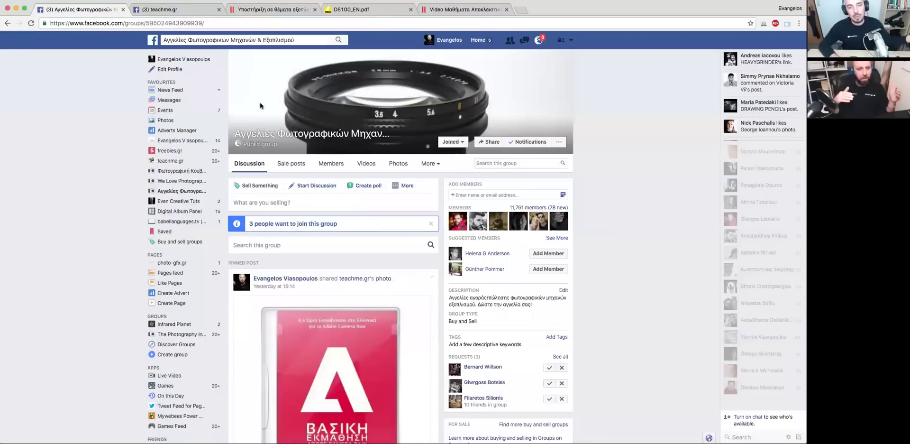
Bring up the Nikon D5100_EN.pdf manual tab in Chrome, then return to Photoshop.
key(super+4)
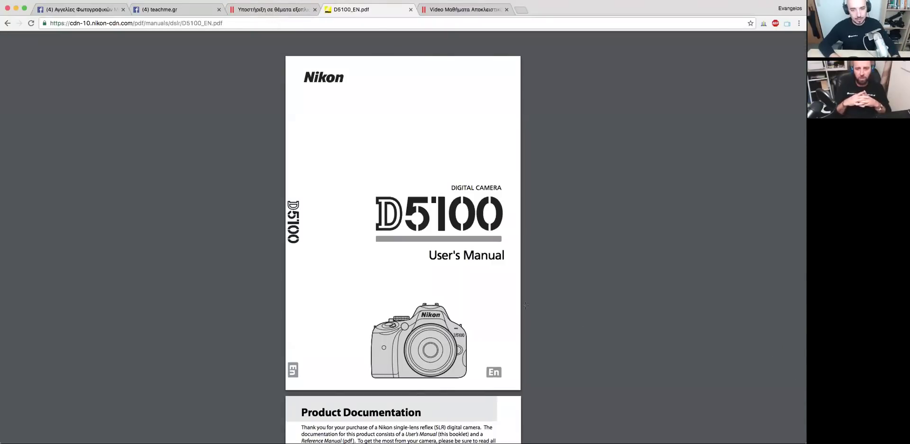
key(super+Tab)
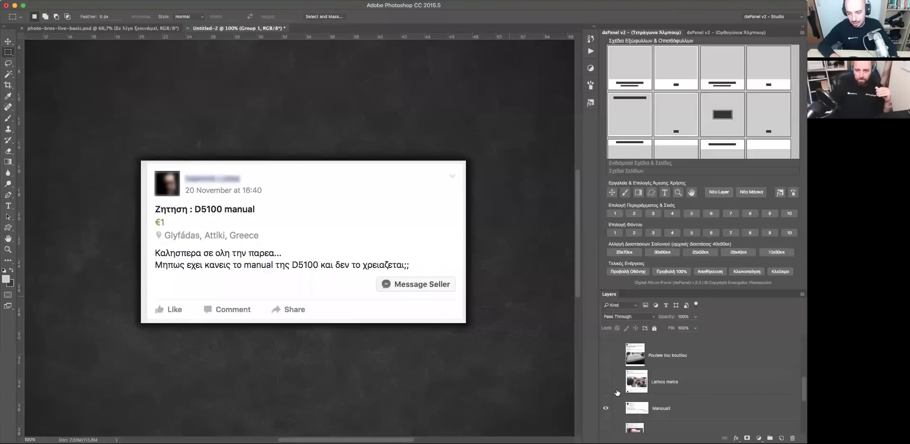
Turn off the Manouali layer so only the dark textured background shows.
scroll(616, 386, down, 2)
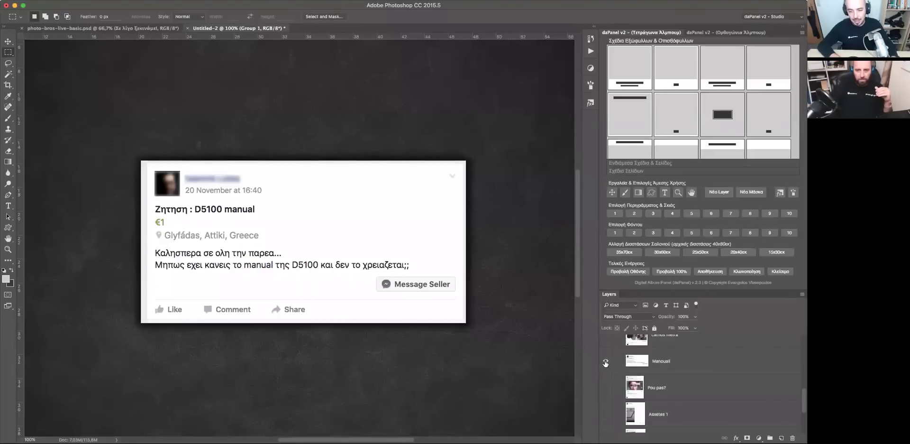
click(605, 362)
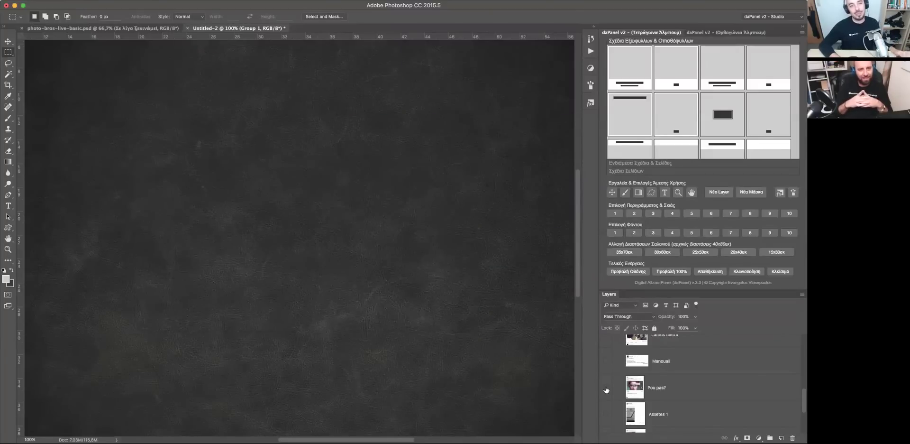
Turn the Pou pas? eLearning Photoshop seminar post on, then off again.
click(606, 389)
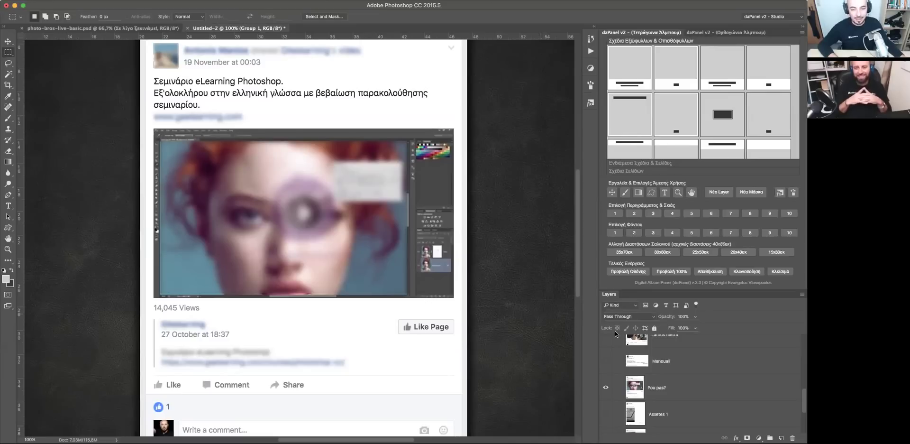
click(606, 386)
Select the Asxetes 1 layer in the Layers panel.
click(660, 411)
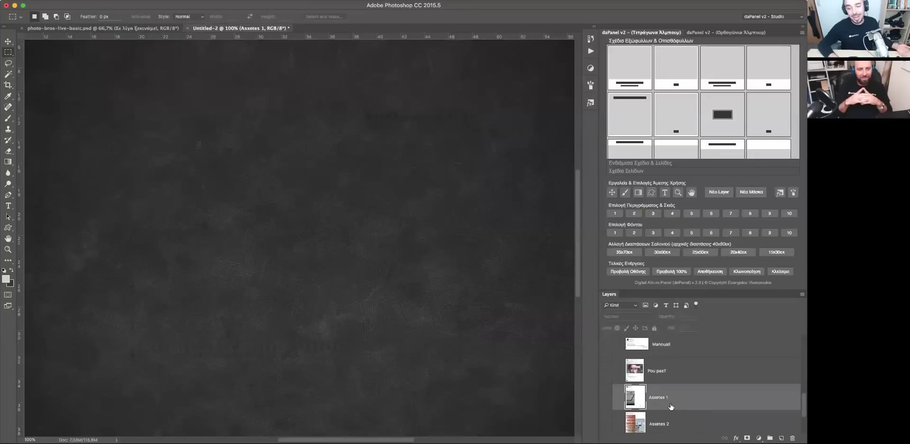
scroll(670, 406, down, 1)
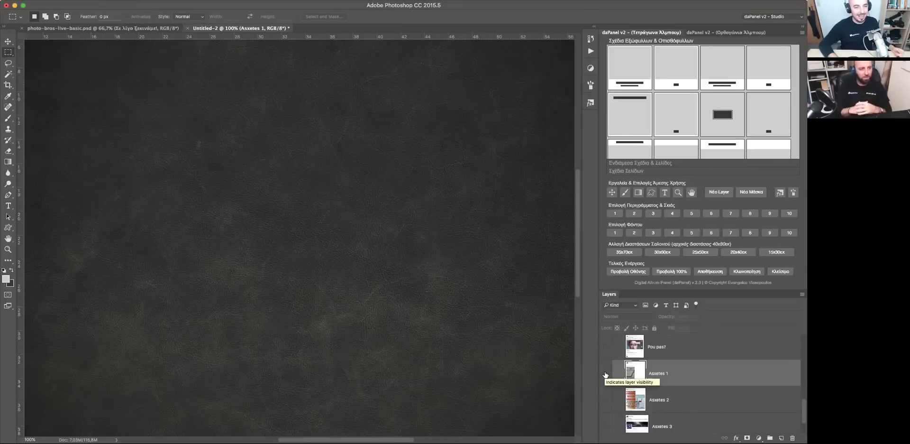
Turn on the Asxetes 1 layer to show the transport advert post.
click(605, 374)
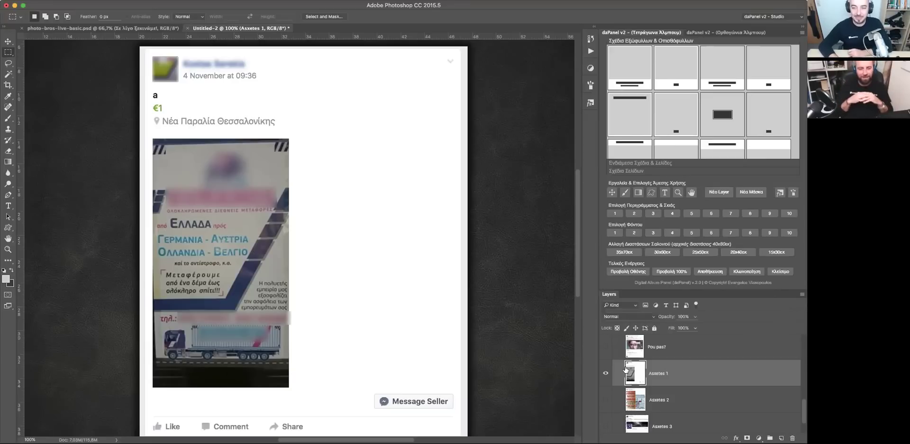
Hide Asxetes 1 and show the Asxetes 2 alarm-systems post instead.
click(605, 375)
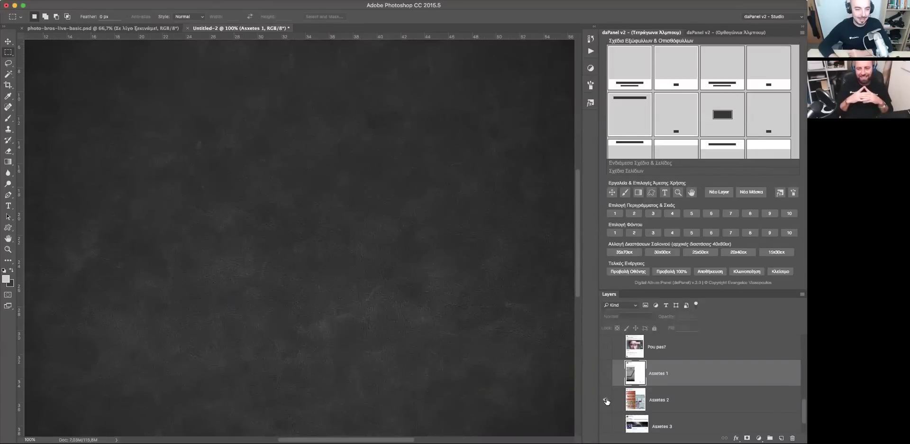
click(607, 400)
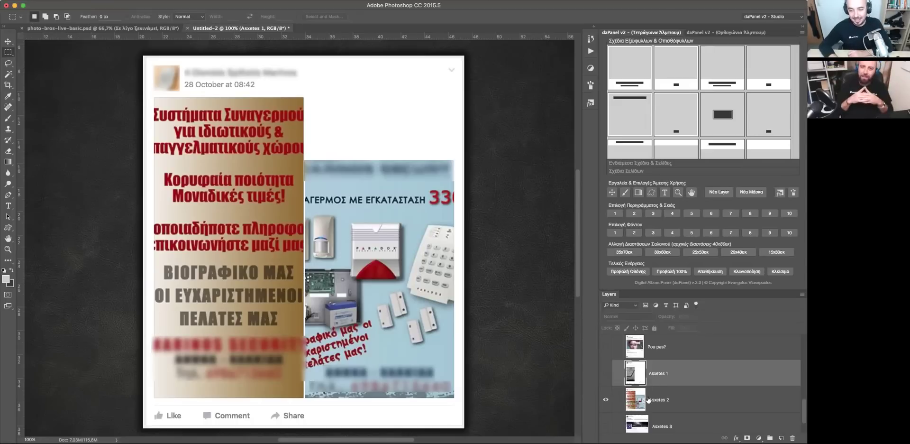
scroll(649, 400, down, 1)
scroll(648, 400, down, 2)
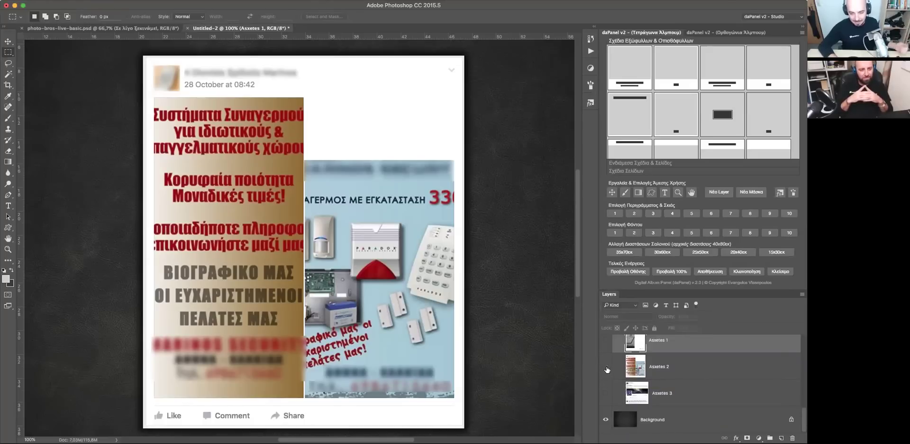
Swap Asxetes 2 for the Asxetes 3 Community post and zoom into its comment.
click(606, 370)
click(606, 393)
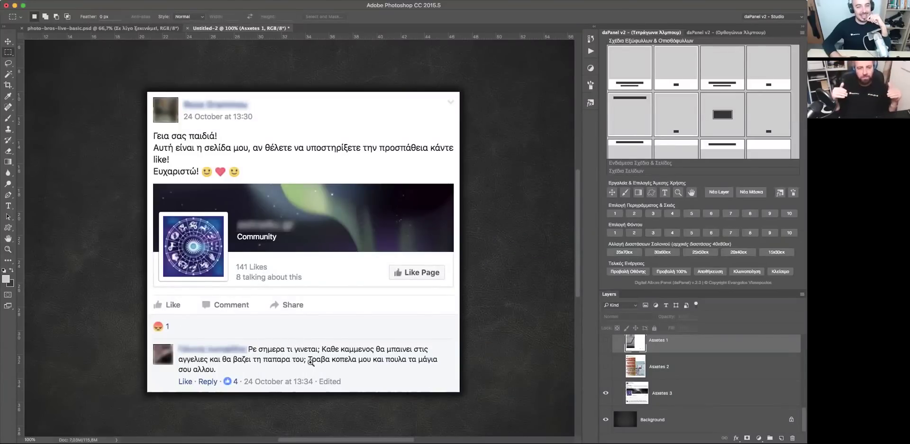
drag(174, 340, 462, 378)
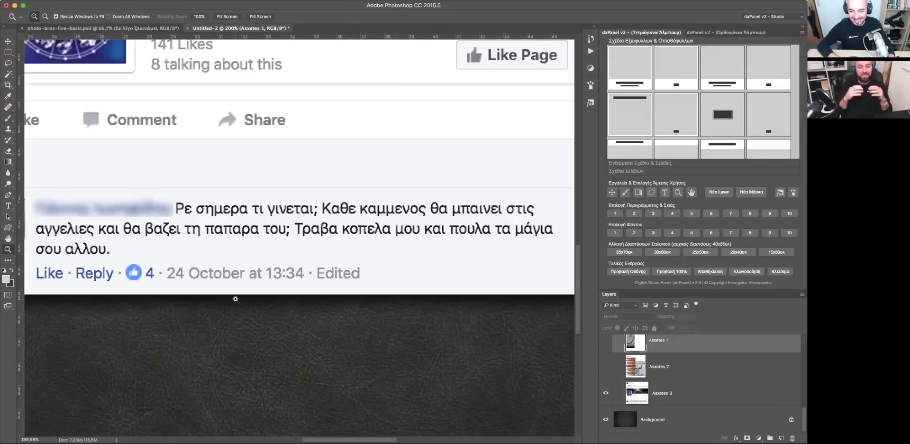
Fit the document on screen, then view the Asxetes 3 post at 100%.
key(super+0)
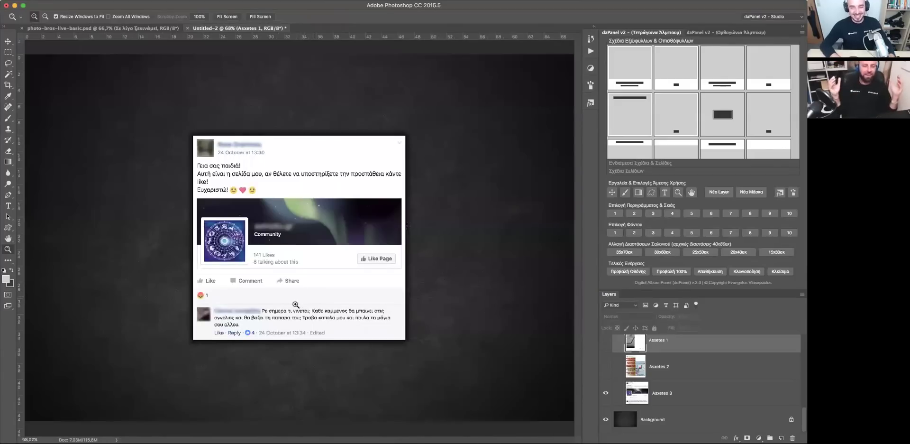
click(299, 304)
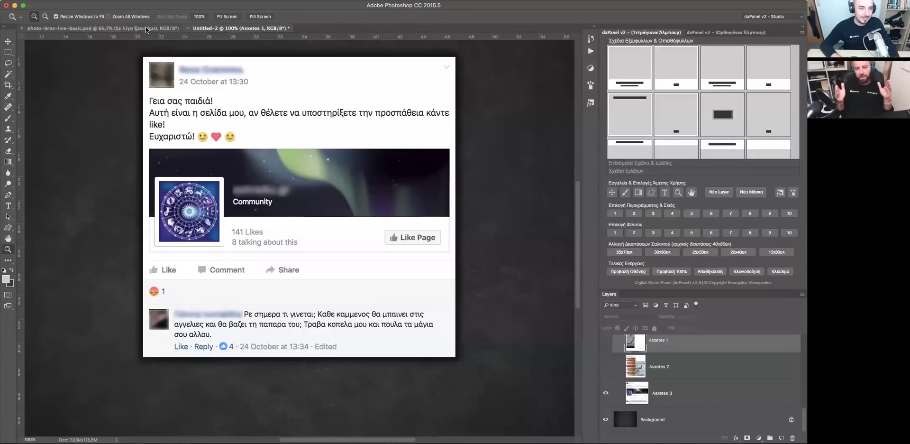
Zoom out on the photo-bros-live-basic.psd title card, then bring Chrome's teachme.gr homepage forward.
click(146, 26)
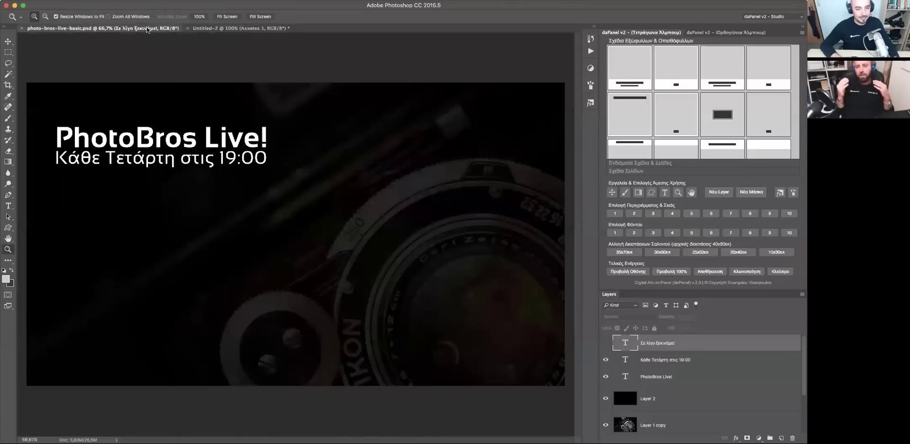
alt+click(222, 190)
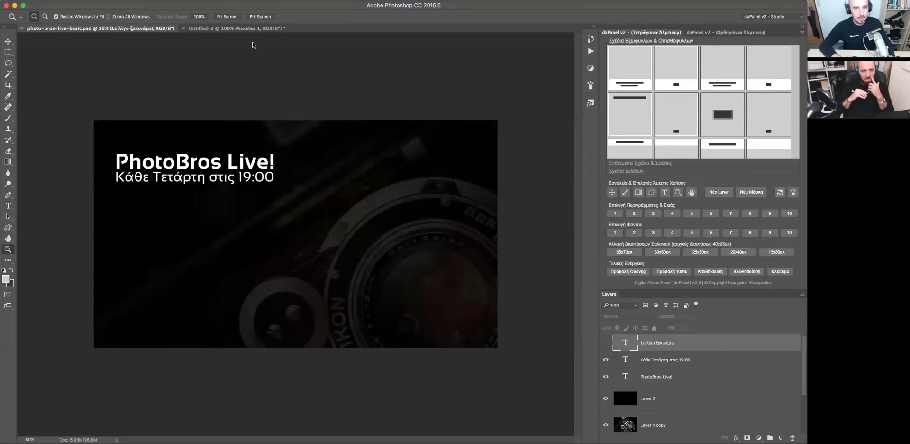
key(super+Tab)
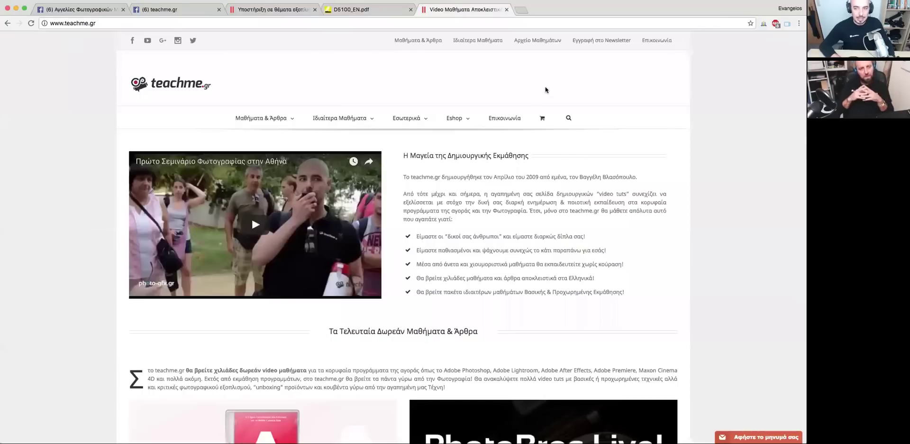
Scroll through the Υποστήριξη σε θέματα εξοπλισμού page and back up, then return to photo-bros-live-basic.psd.
key(super+3)
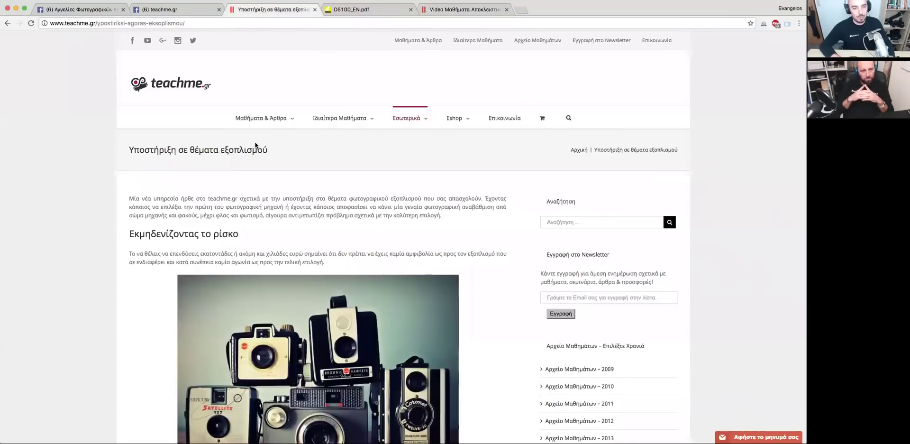
scroll(256, 145, down, 3)
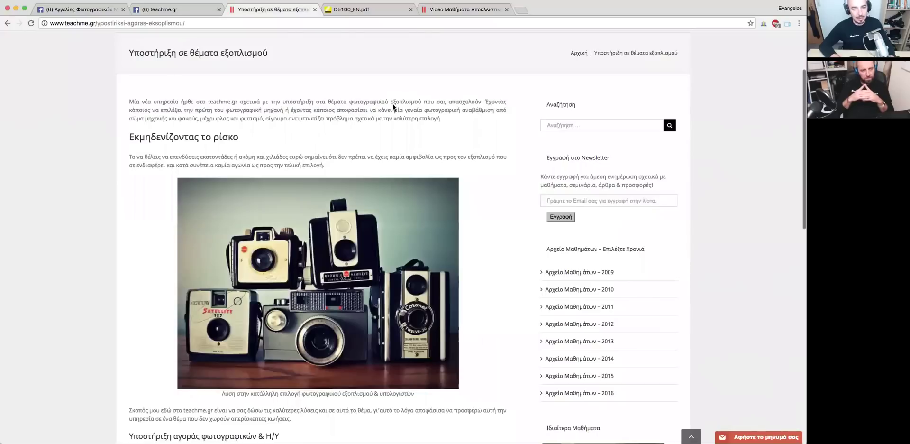
scroll(414, 117, up, 3)
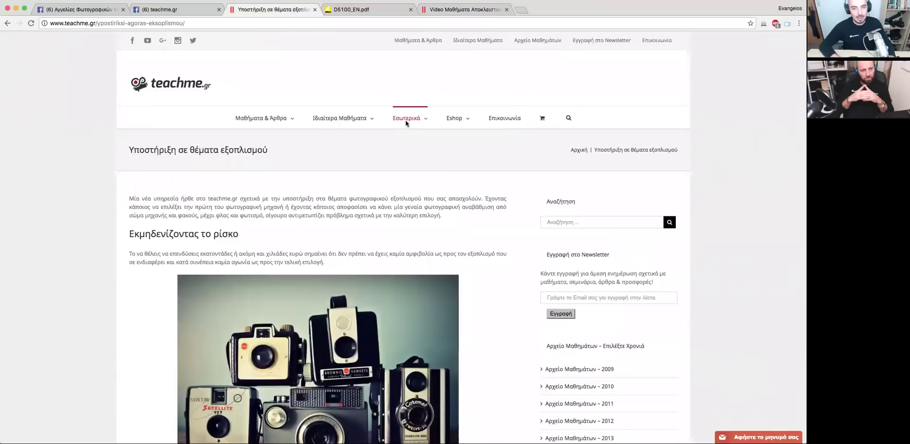
scroll(327, 142, down, 2)
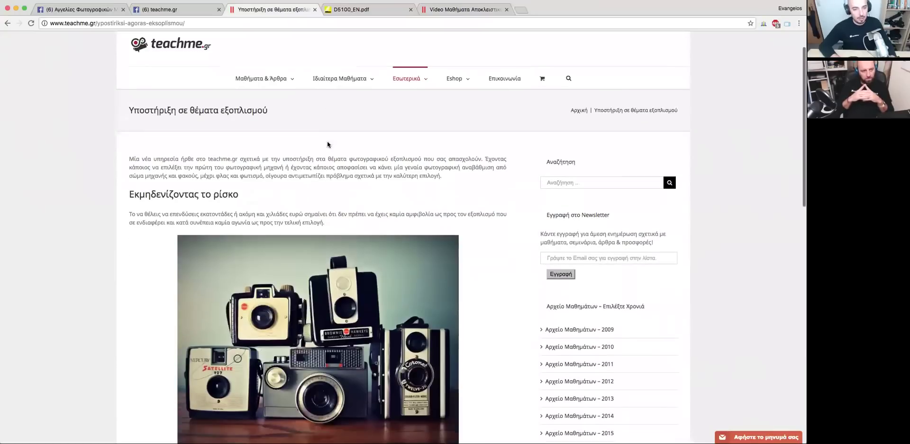
scroll(327, 142, down, 4)
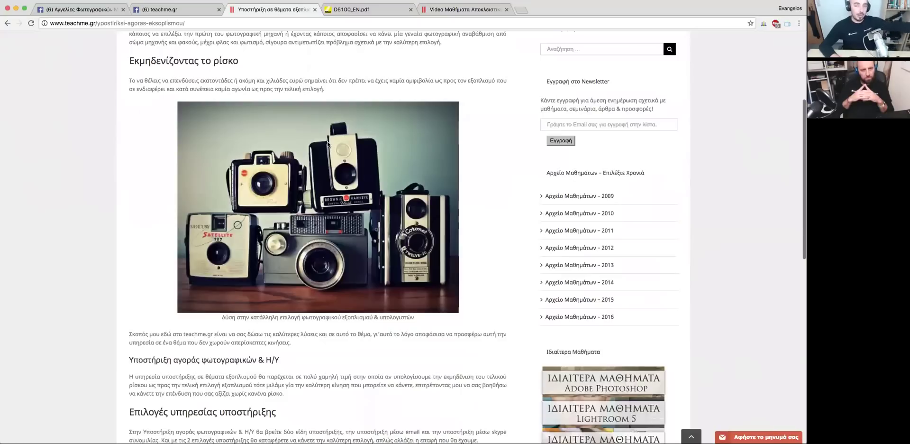
scroll(327, 140, down, 5)
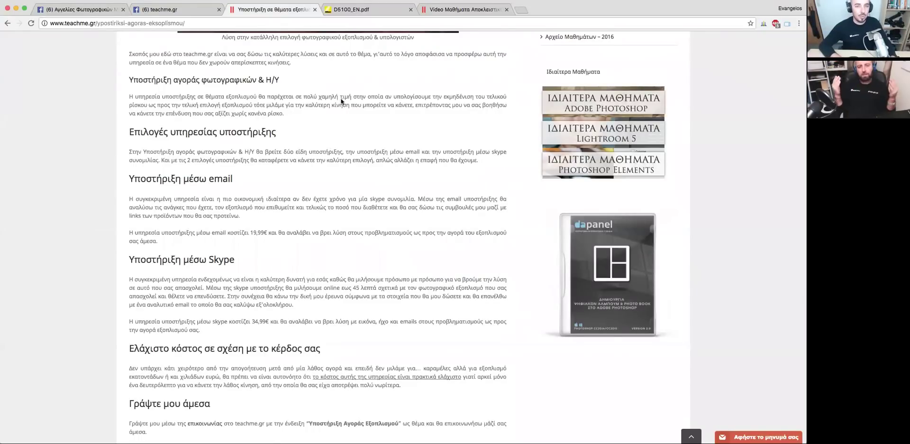
scroll(341, 101, up, 3)
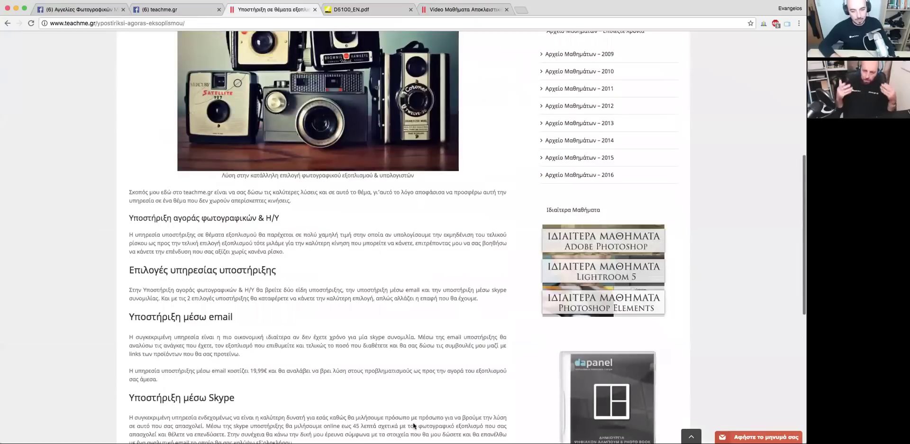
scroll(413, 426, up, 7)
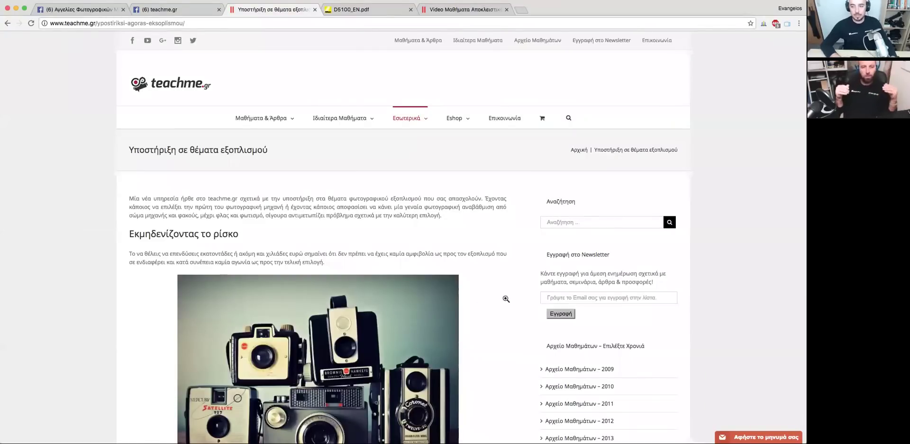
key(super+Tab)
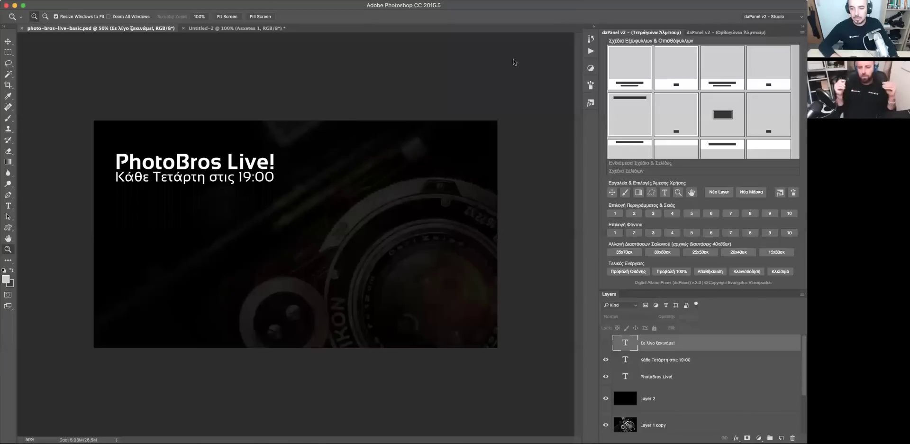
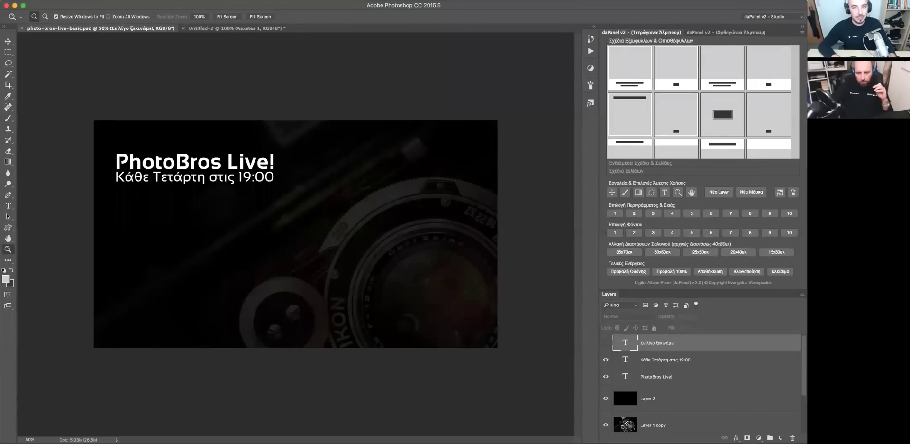
Switch from Photoshop to Google Chrome, showing the teachme.gr equipment-support page.
key(super+Tab)
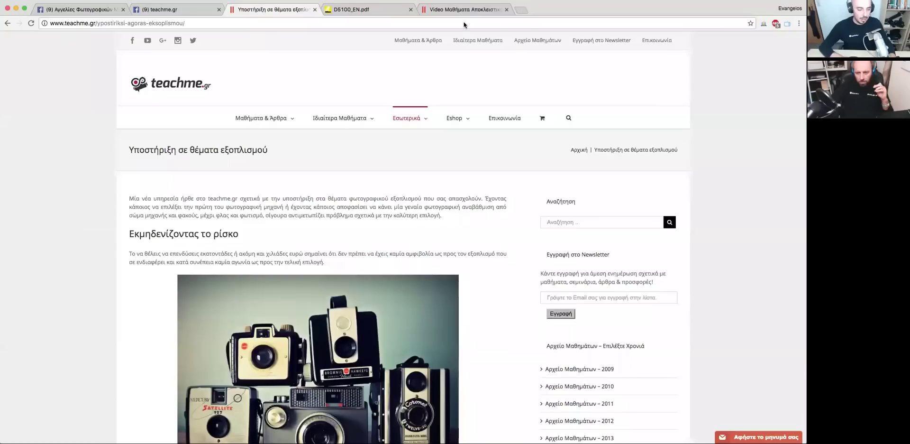
Load dapanel.eu in a new Chrome tab, choose GREEK VERSION, then return to the Photoshop banner.
key(super+t)
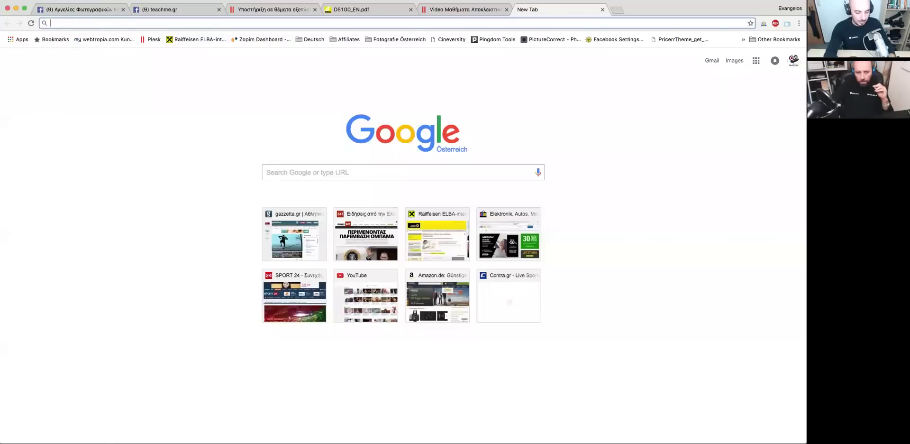
text(dapanel.eu)
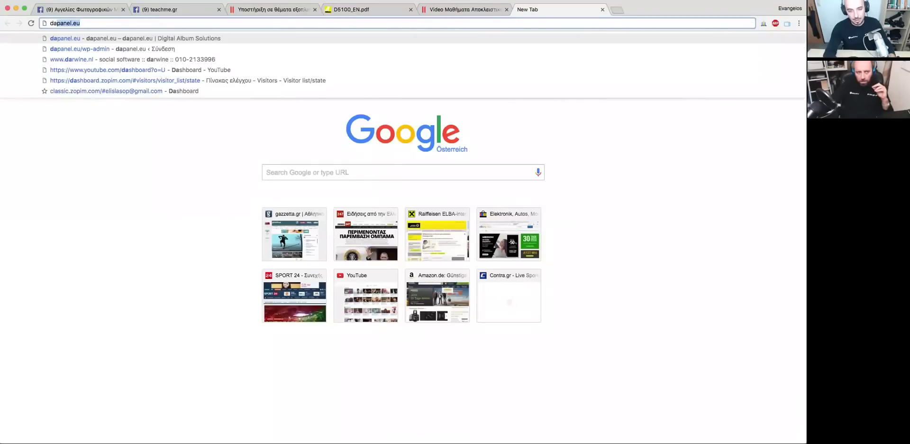
key(Return)
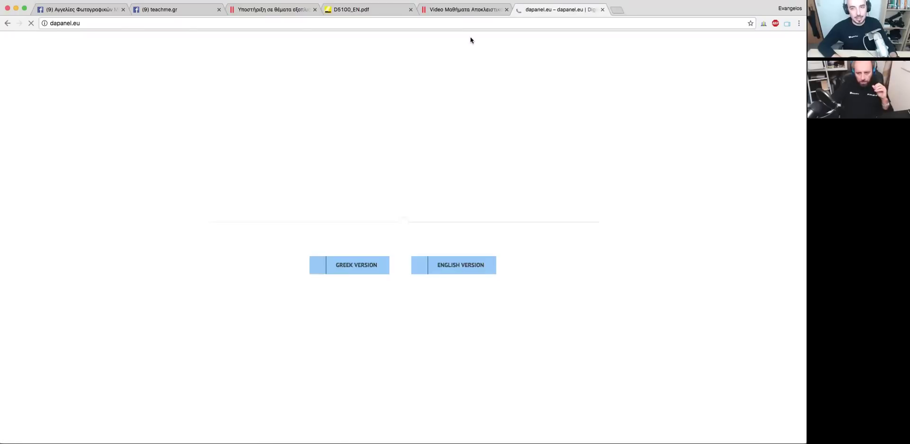
click(351, 272)
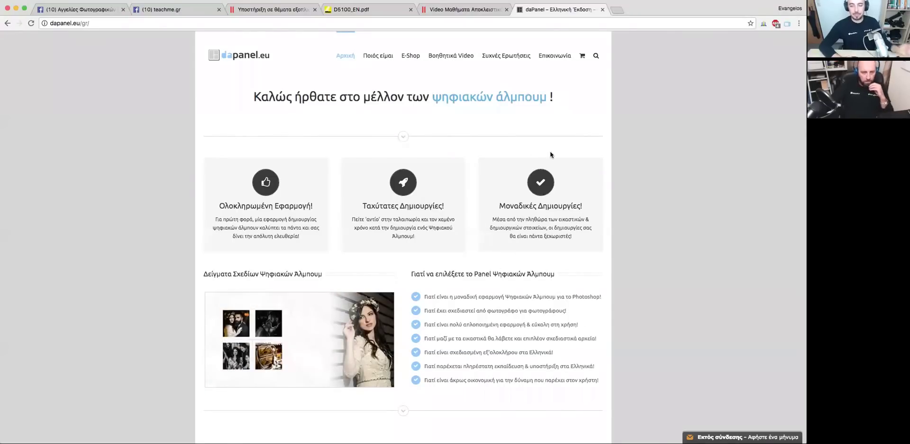
key(super+Tab)
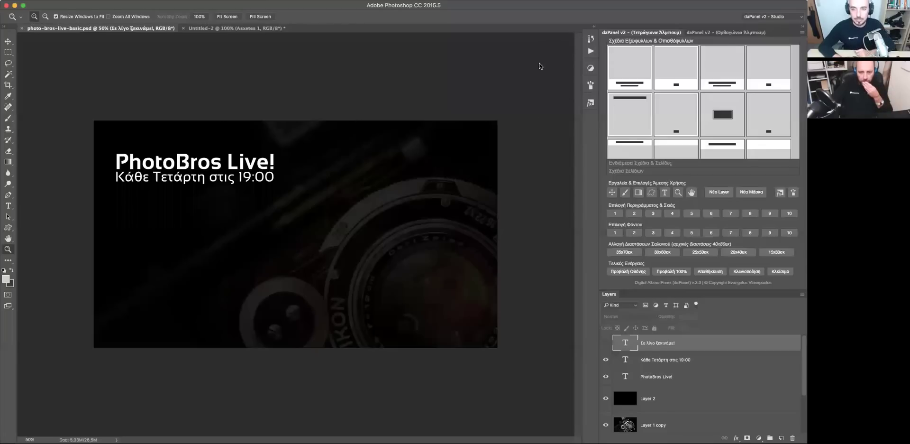